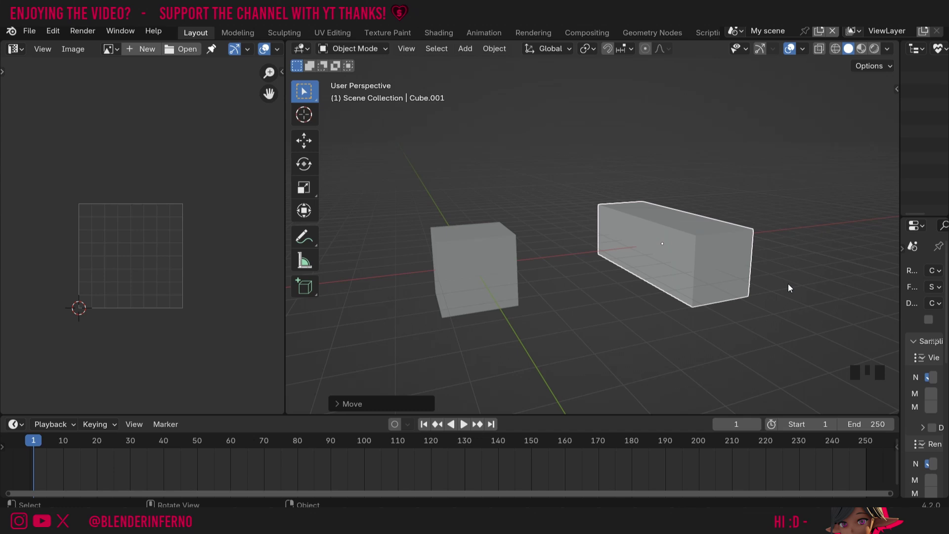
- Select the cube and apply its scale with Ctrl+A > Scale
scroll(616, 247, "up", 2)
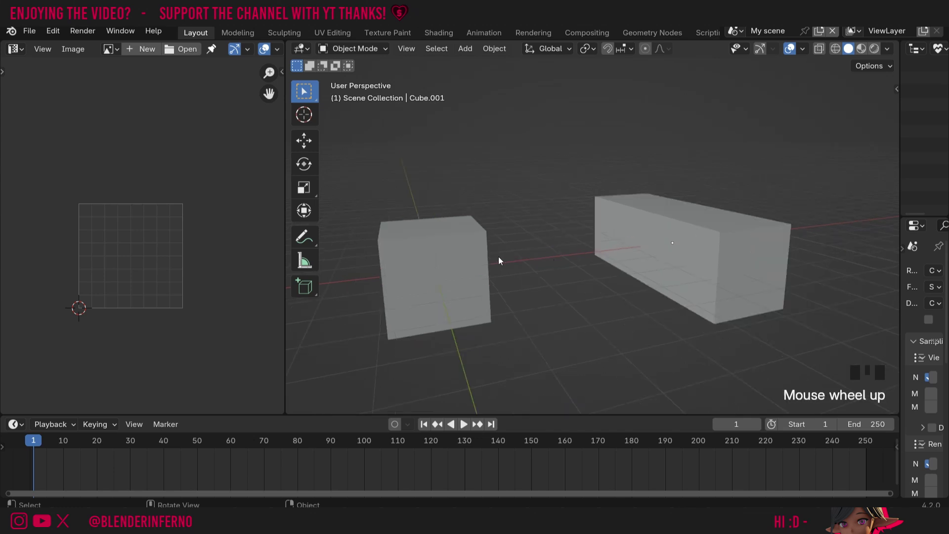
left_click(439, 275)
middle_click_drag(498, 262, 535, 270)
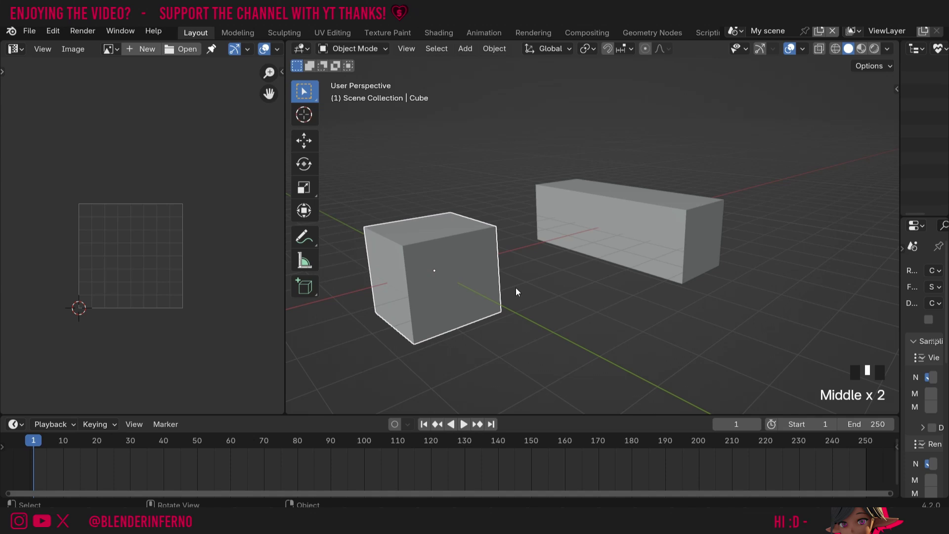
key("ctrl+a")
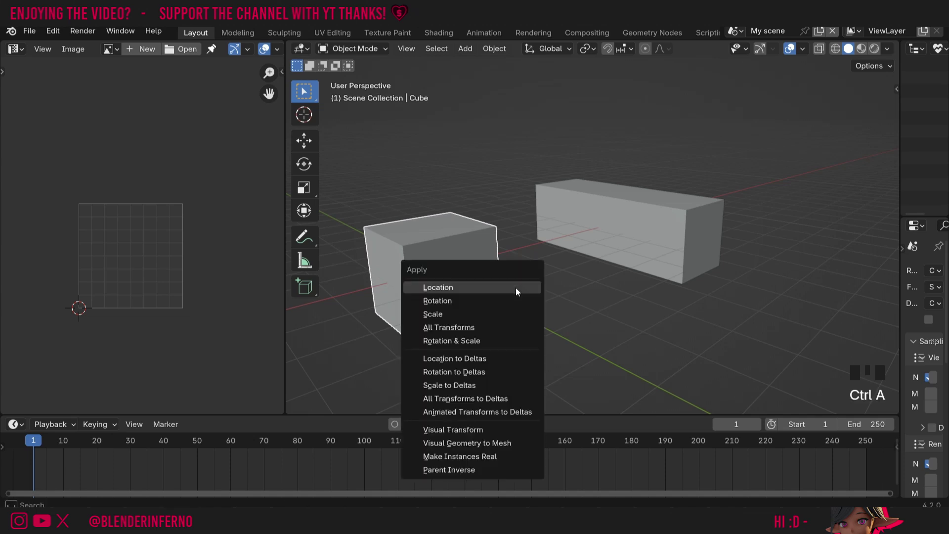
left_click(500, 314)
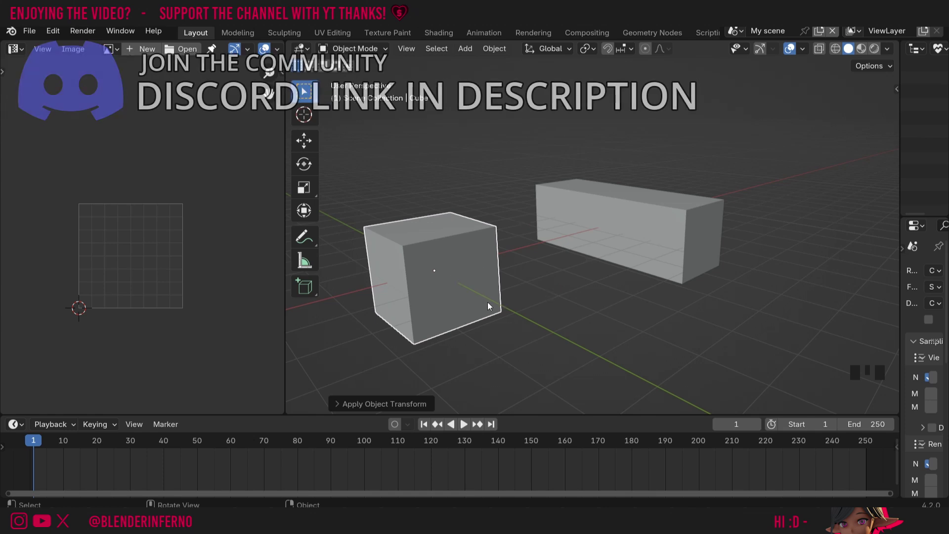
- Put the cube in Edit Mode, try selecting its top and vertical edges, then deselect everything
key("Tab")
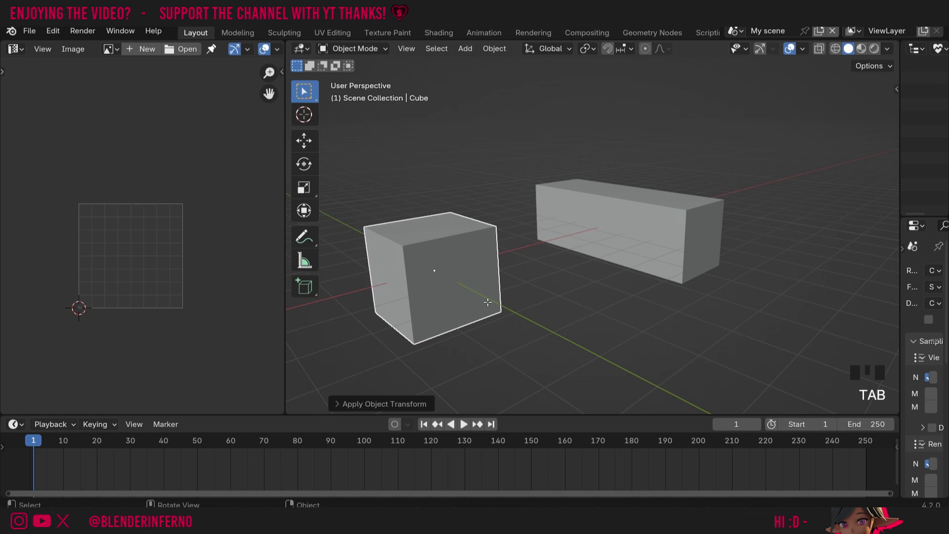
left_click(462, 275)
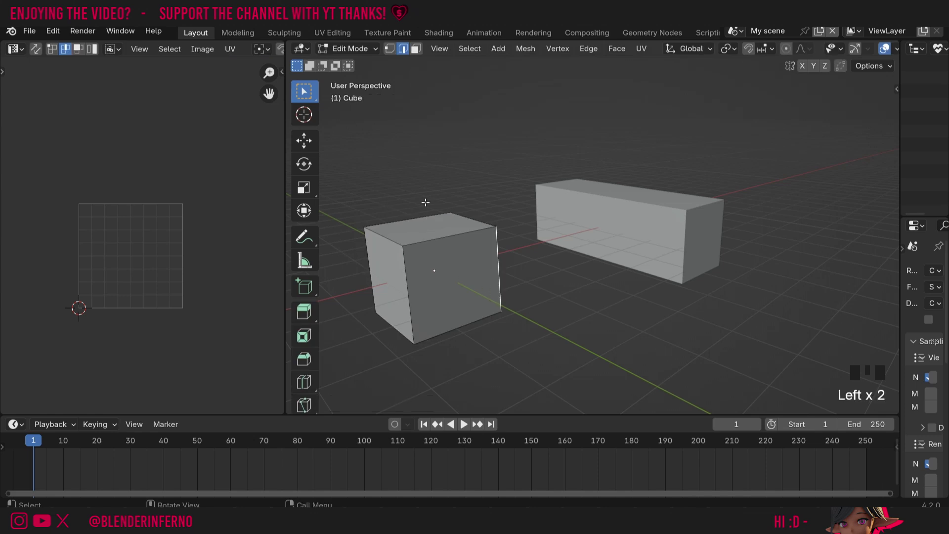
left_click(394, 244)
left_click(409, 297)
left_click(428, 248)
left_click(493, 273)
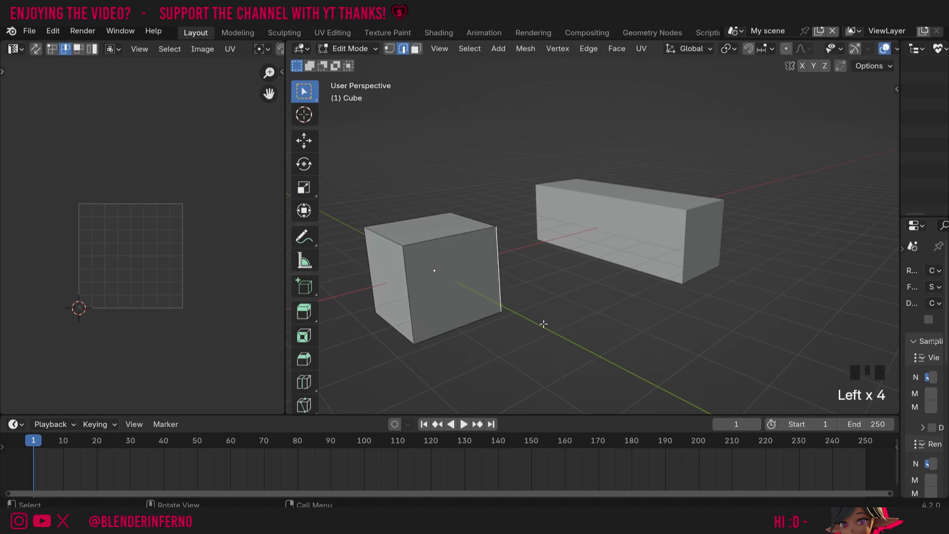
left_click(561, 302)
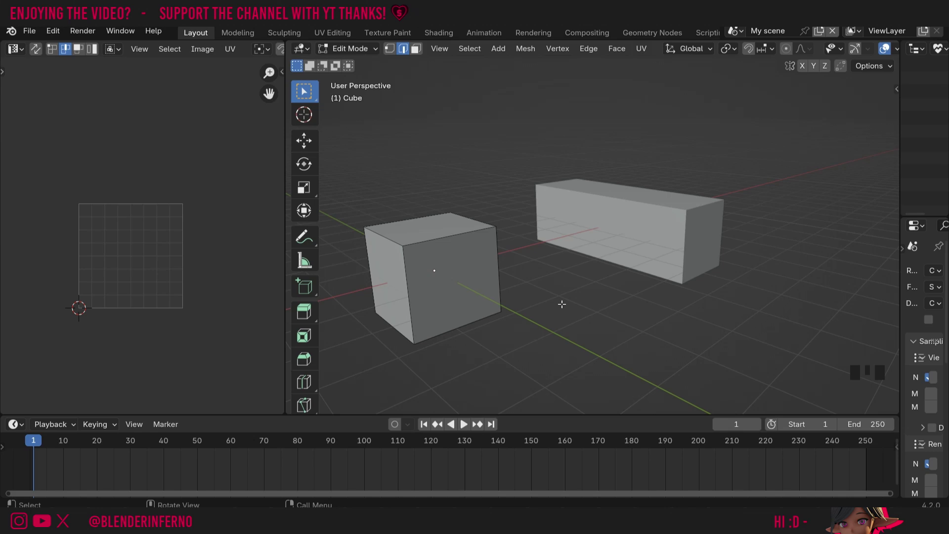
middle_click_drag(562, 304, 549, 246)
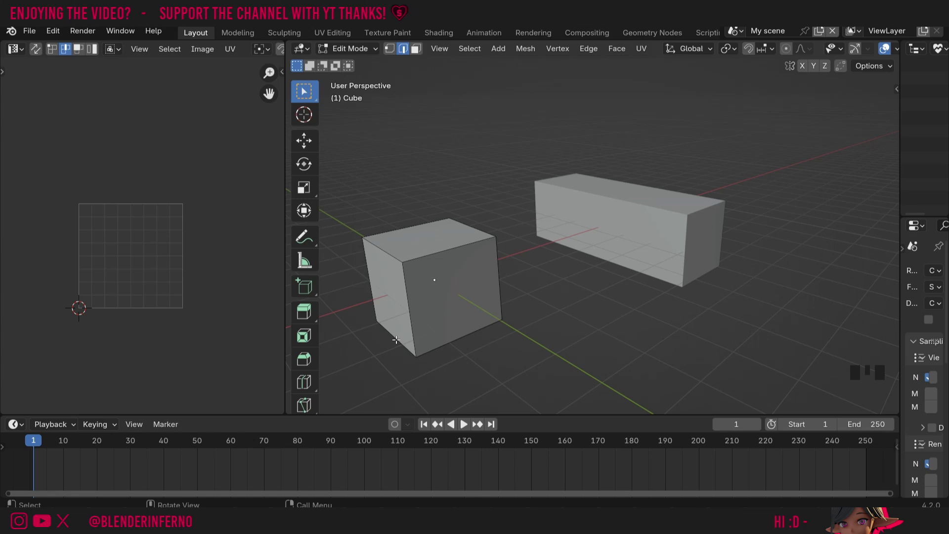
- Select the cube's front vertical and top-left edges, then dismiss the edge menu and deselect
left_click(395, 337)
key("ctrl+z")
key("ctrl+z")
left_click(409, 316, "shift")
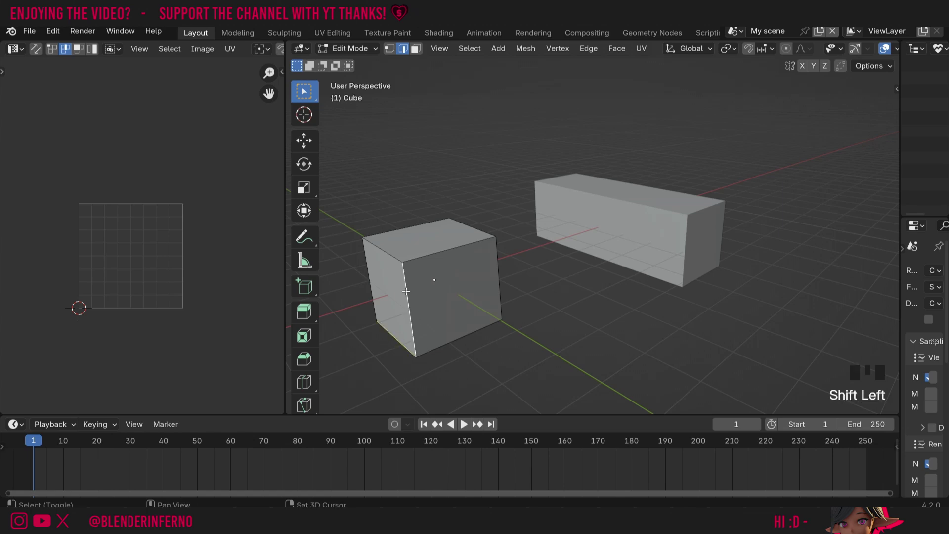
left_click(384, 253, "shift")
right_click(401, 311)
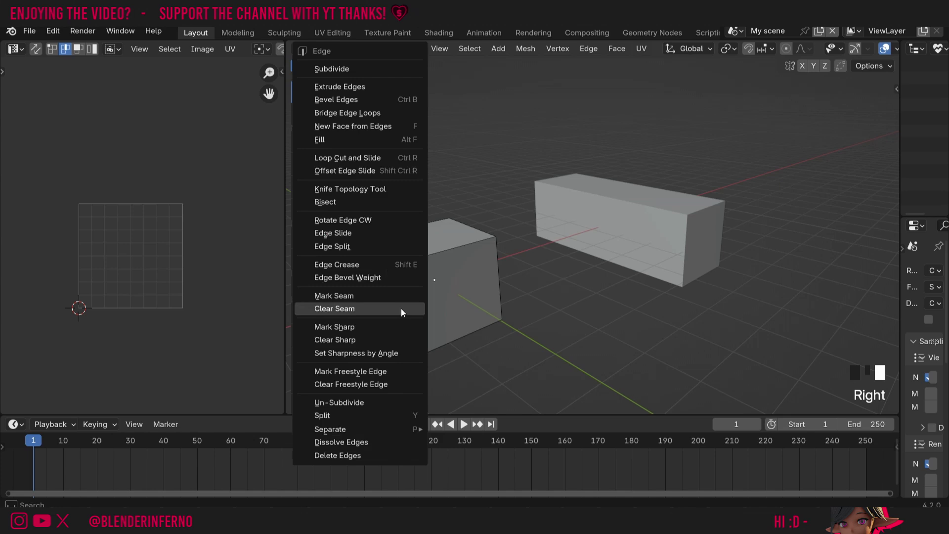
middle_click_drag(395, 309, 430, 304)
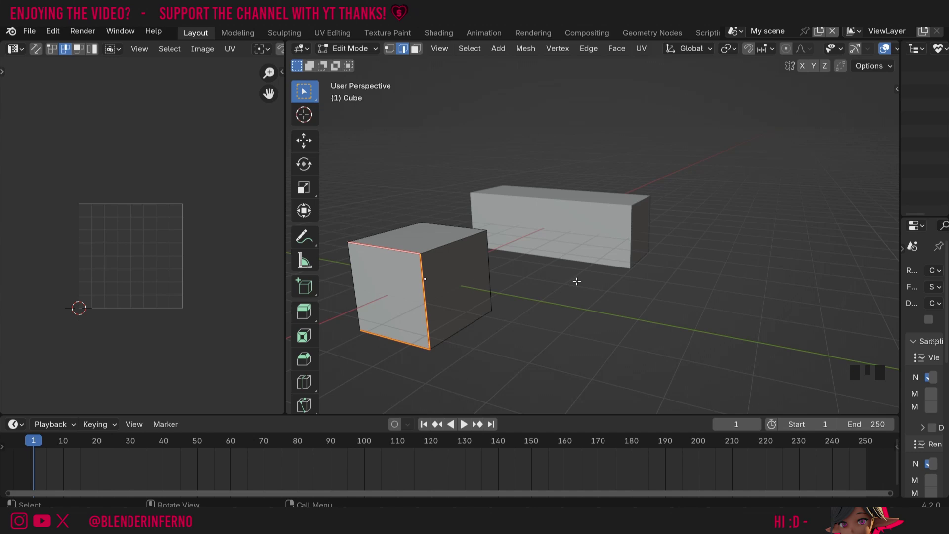
middle_click_drag(576, 280, 426, 265)
left_click(431, 261)
- Mark the cube's top edge loop as a seam
left_click(464, 218, "shift")
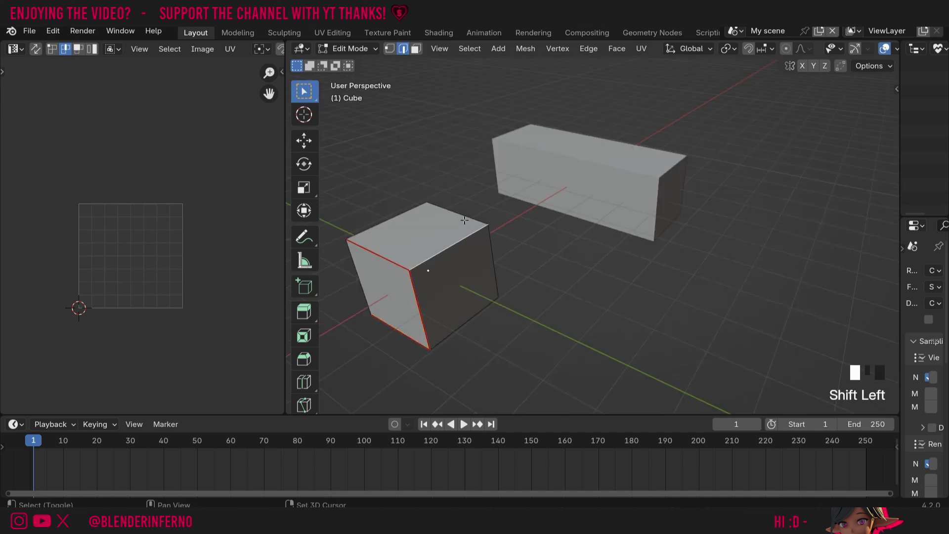
right_click(478, 245)
left_click(463, 284)
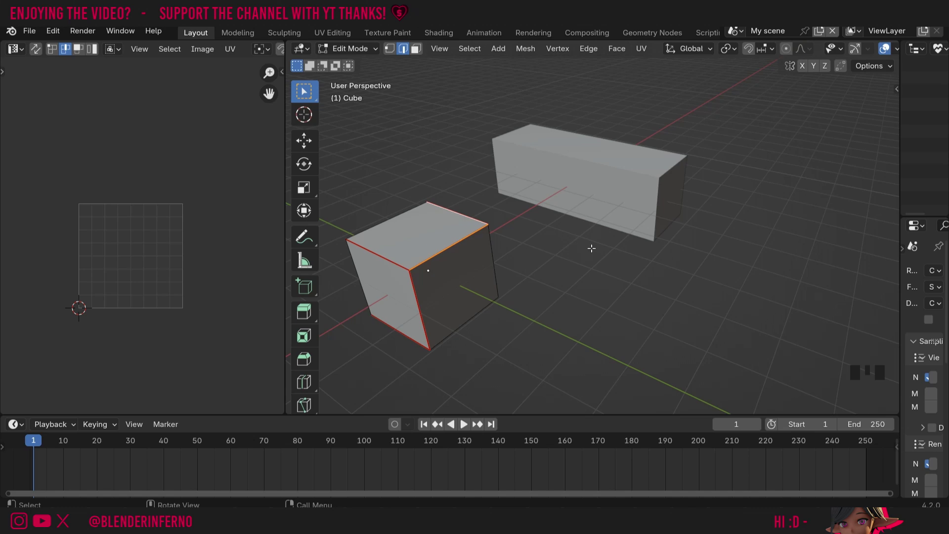
left_click(550, 253)
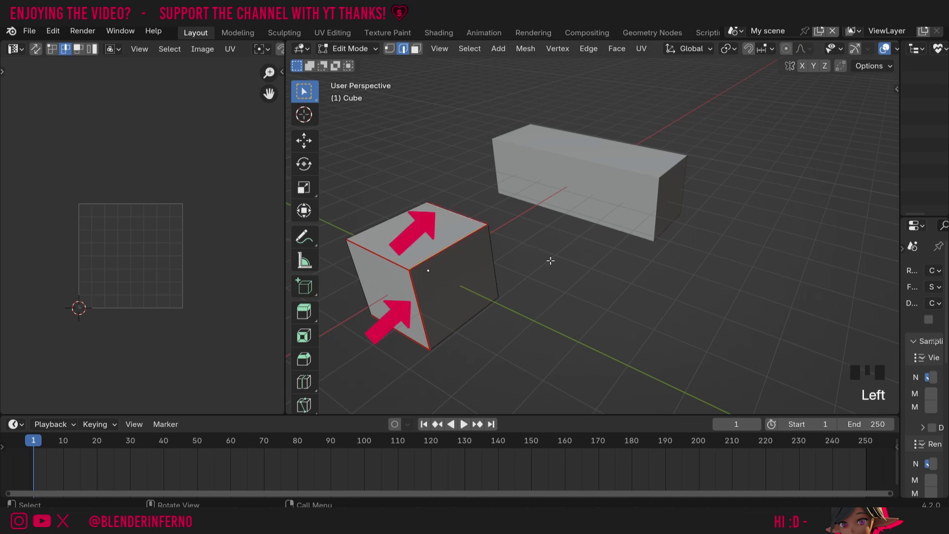
- Mark the cube's front vertical and lower-right edges as seams, then inspect the red seams
middle_click_drag(551, 261, 483, 254)
scroll(483, 254, "up", 2)
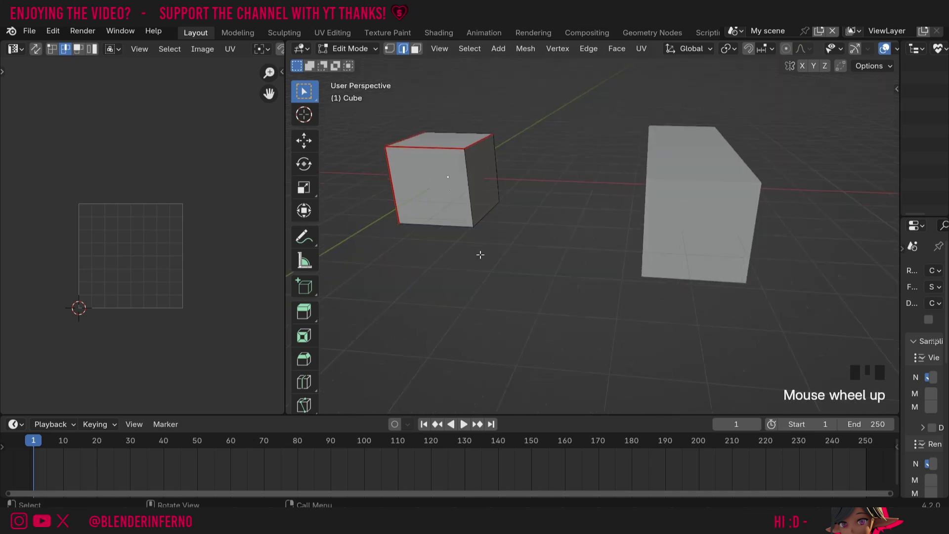
left_click(471, 210)
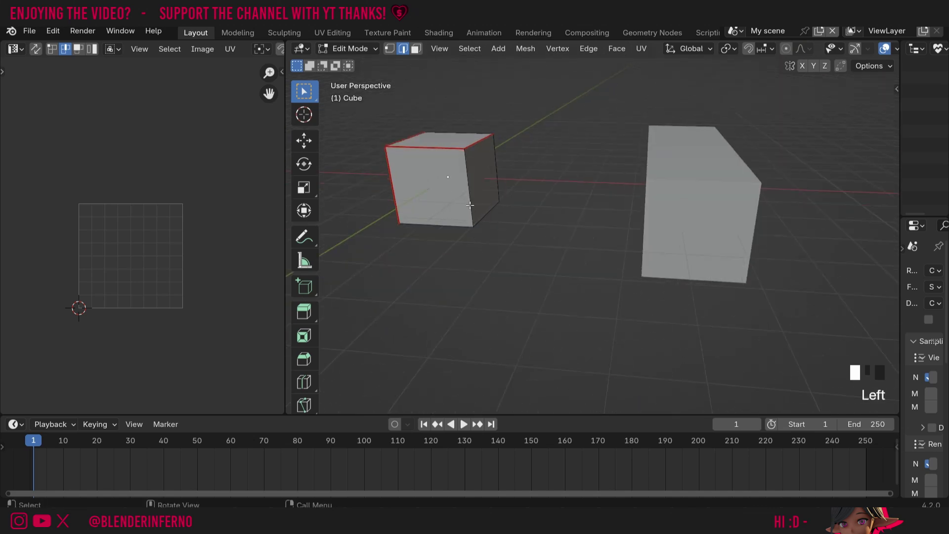
left_click(496, 211, "shift")
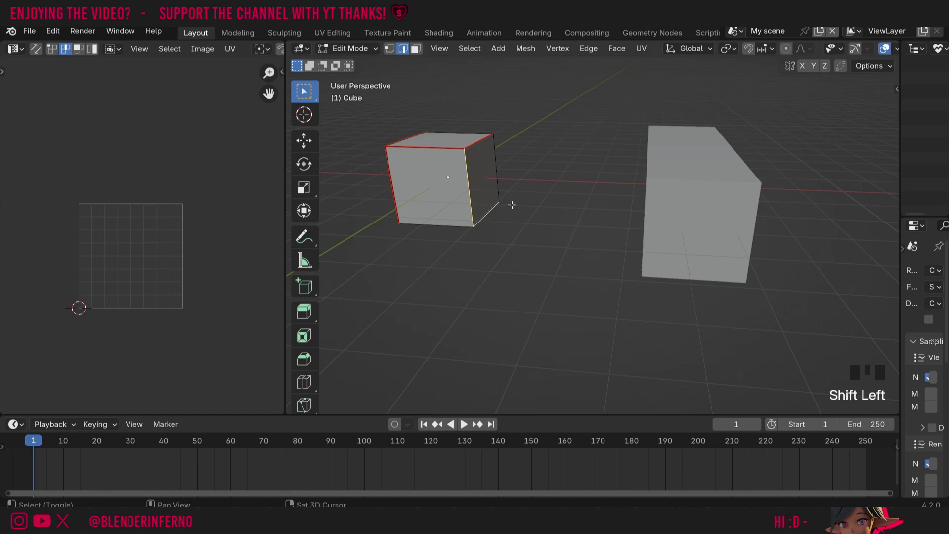
right_click(512, 205)
left_click(491, 282)
middle_click_drag(491, 282, 531, 234)
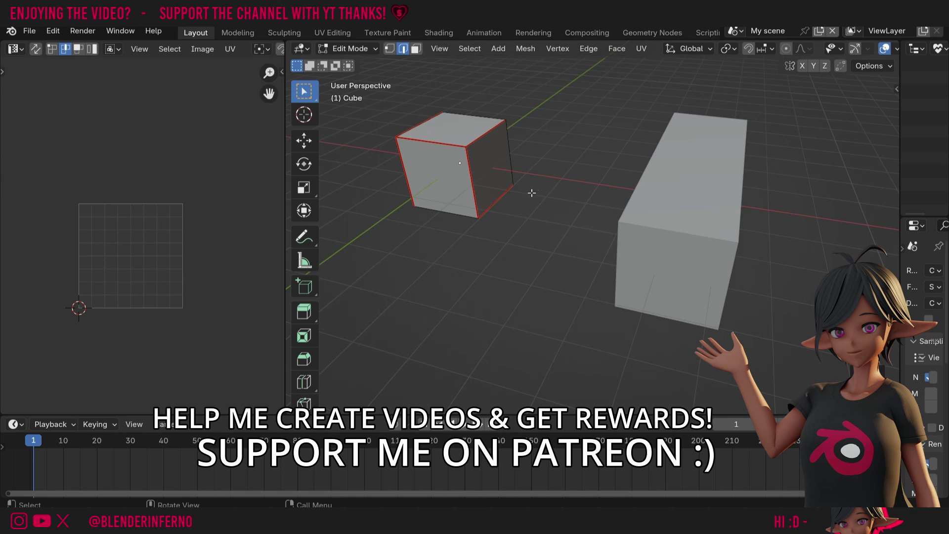
middle_click_drag(531, 193, 576, 188)
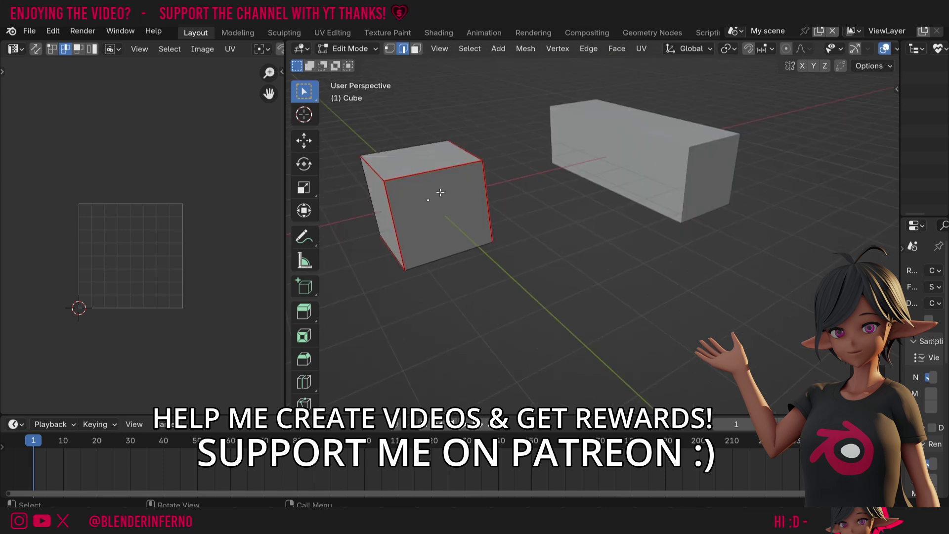
middle_click_drag(477, 196, 438, 207)
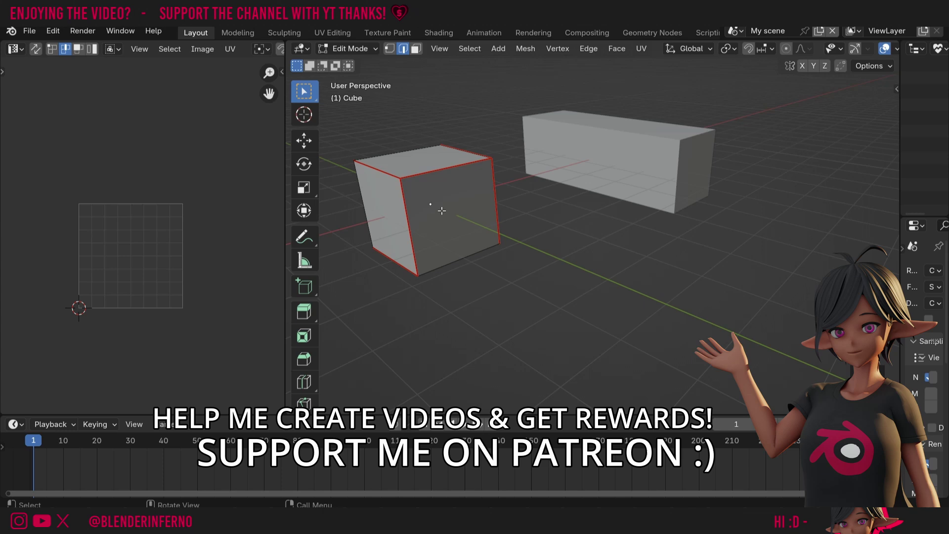
- Select the whole cube mesh, unwrap it along its seams, then clear the selection
key("a")
key("u")
left_click(441, 210)
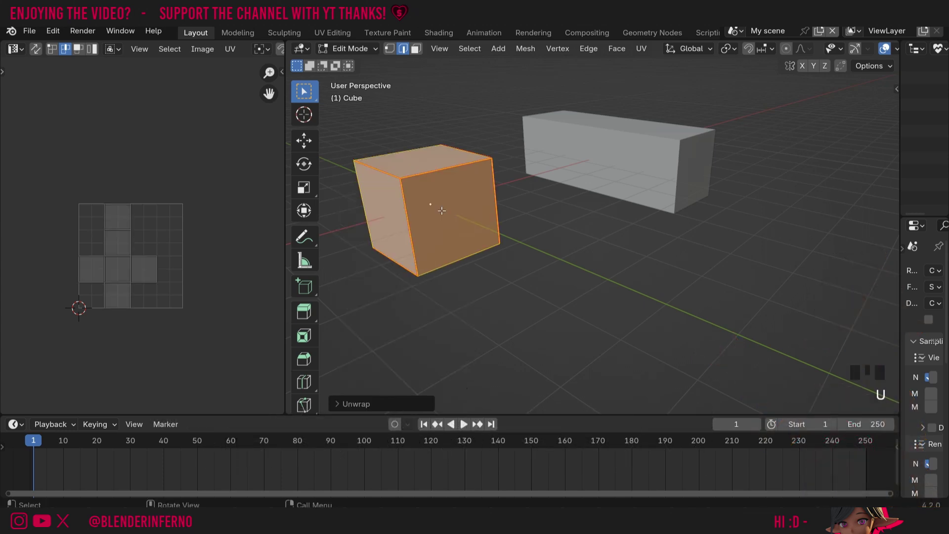
scroll(116, 266, "up", 4)
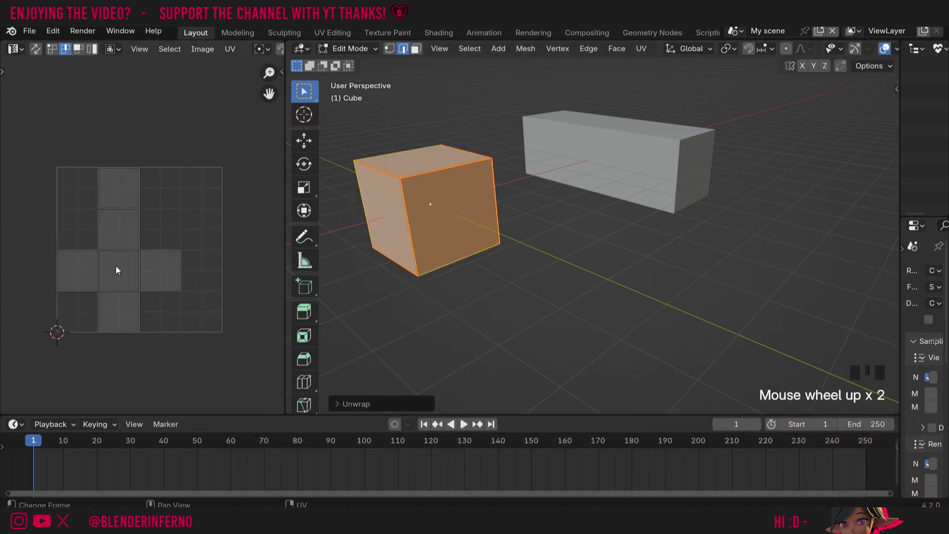
left_click(551, 245)
scroll(573, 212, "down", 2)
middle_click_drag(573, 213, 499, 213)
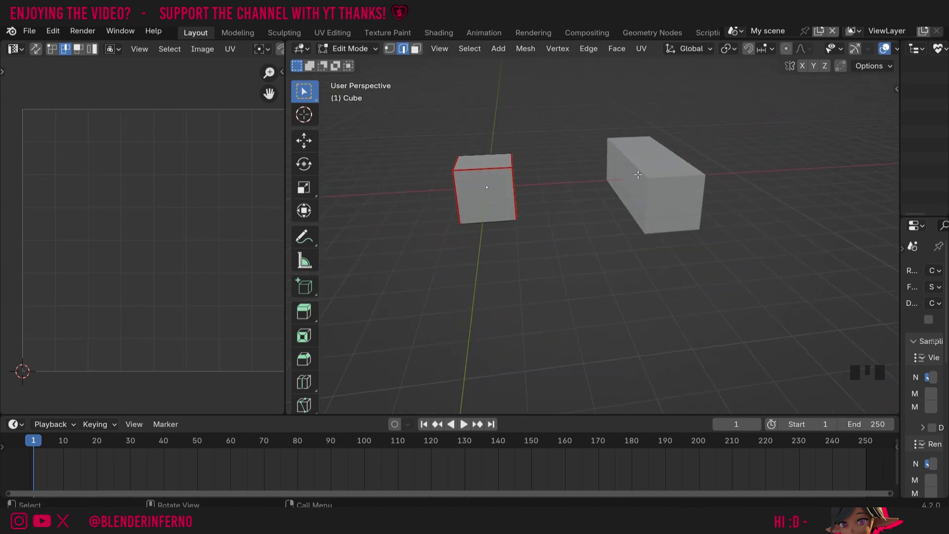
- Return to Object Mode, apply the long box's scale, and enter Edit Mode on Cube.001
key("Tab")
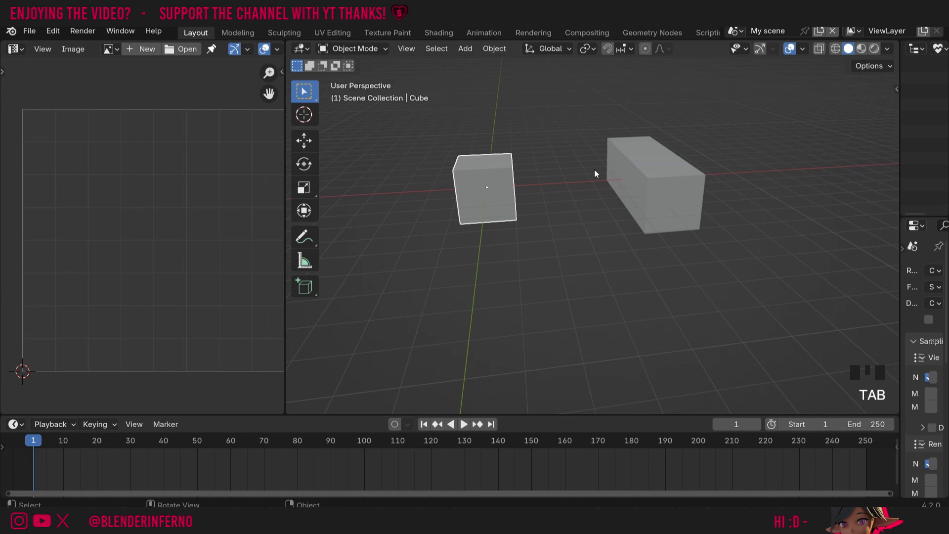
left_click(657, 177)
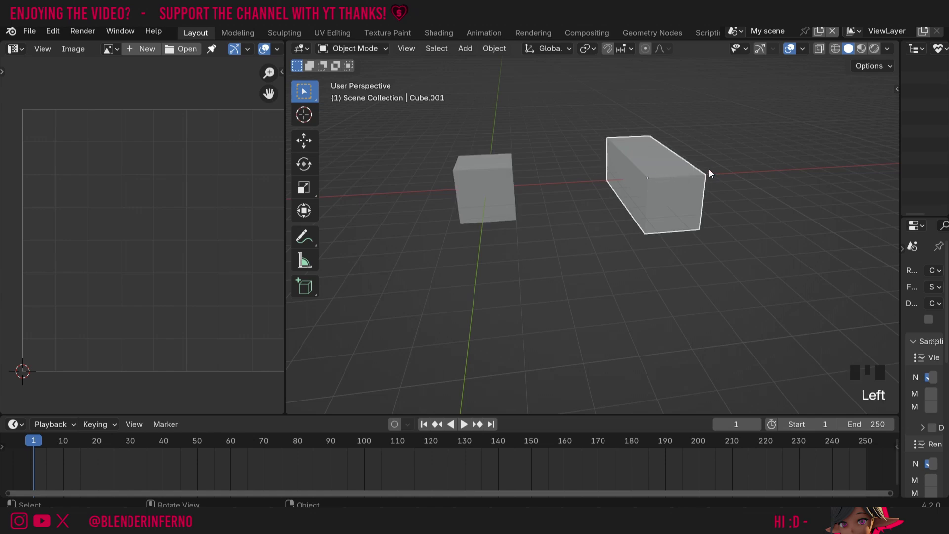
key("ctrl")
key("ctrl+a")
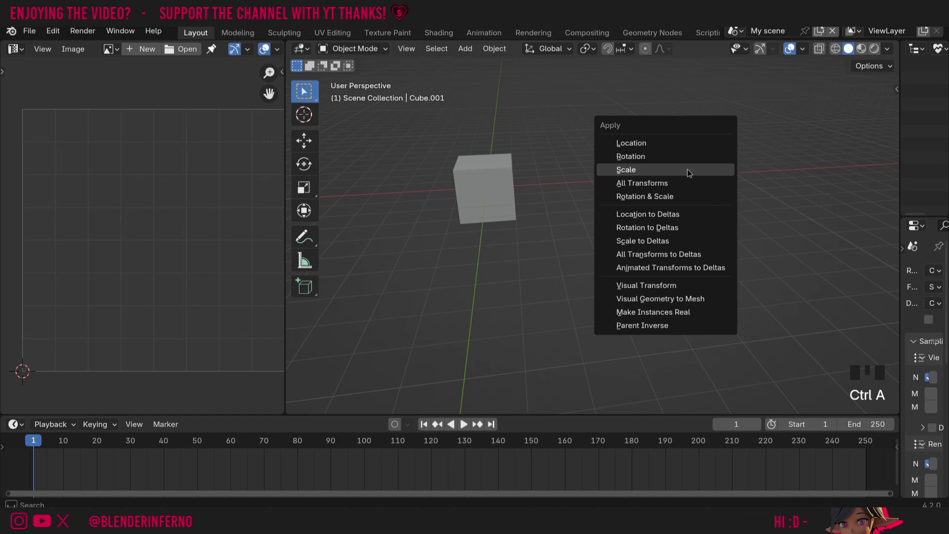
left_click(687, 169)
key("Tab")
- Mark the three edges at the long box's left end as seams with Ctrl+E
middle_click_drag(769, 134, 839, 176)
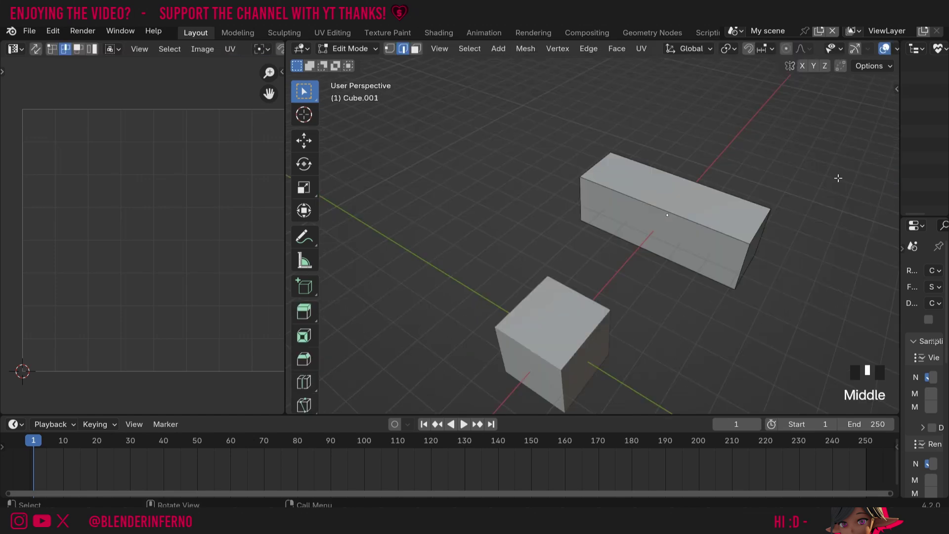
middle_click(866, 174)
middle_click(767, 182)
middle_click_drag(767, 182, 848, 152)
left_click(634, 276)
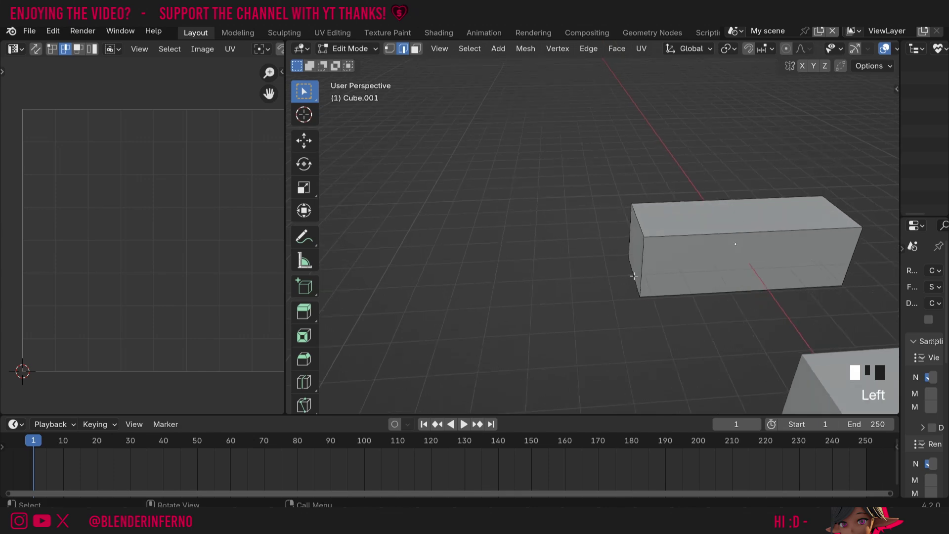
left_click(645, 270, "shift")
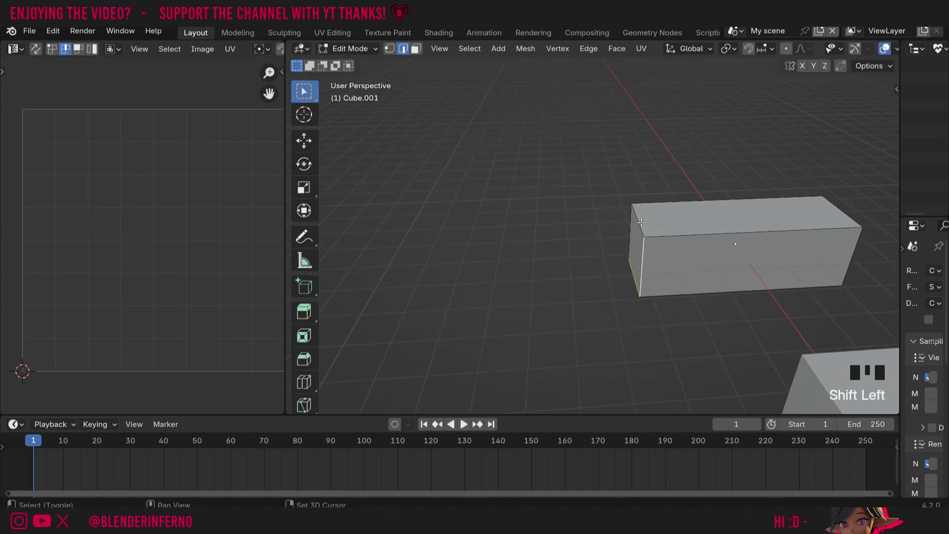
left_click(641, 222, "shift")
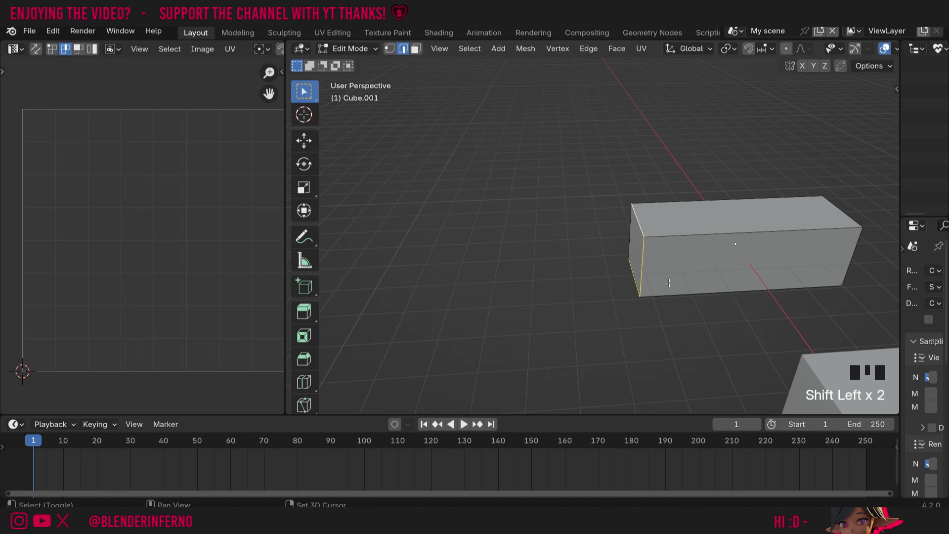
key("ctrl+e")
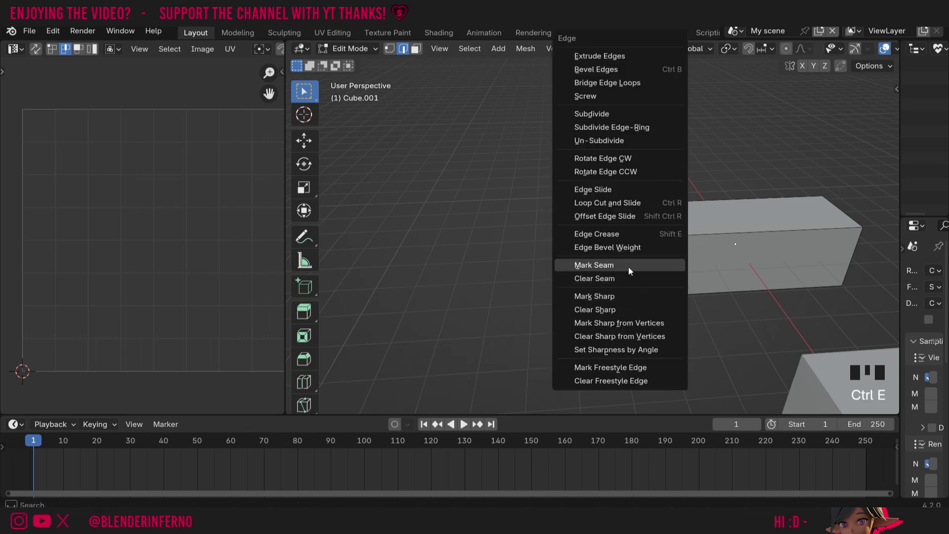
left_click(593, 265)
- Select the box's top front and top long edges for seam marking
left_click(708, 233)
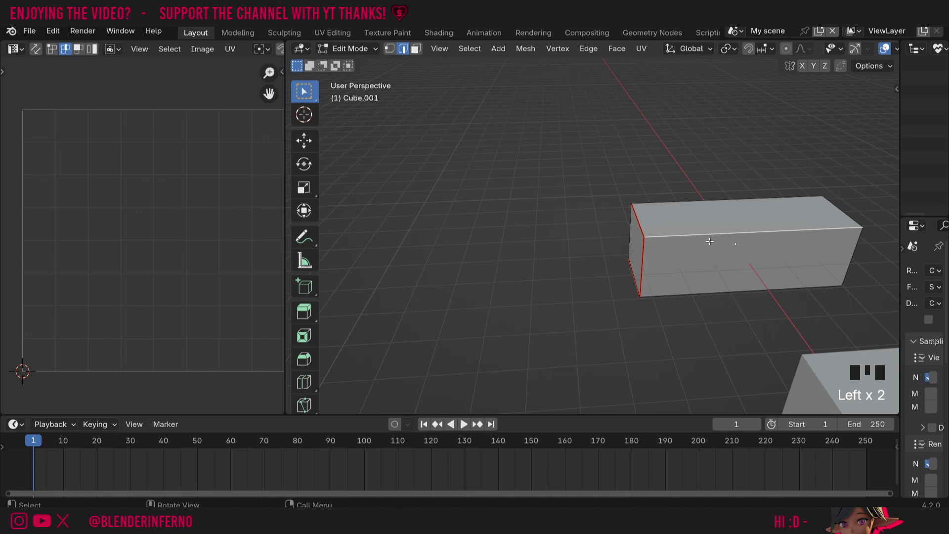
left_click(846, 214, "shift")
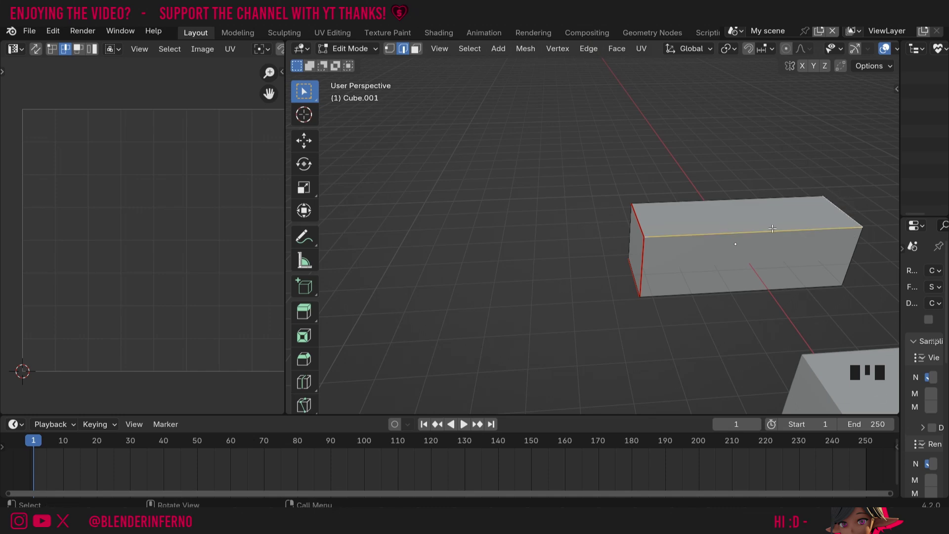
right_click(795, 258)
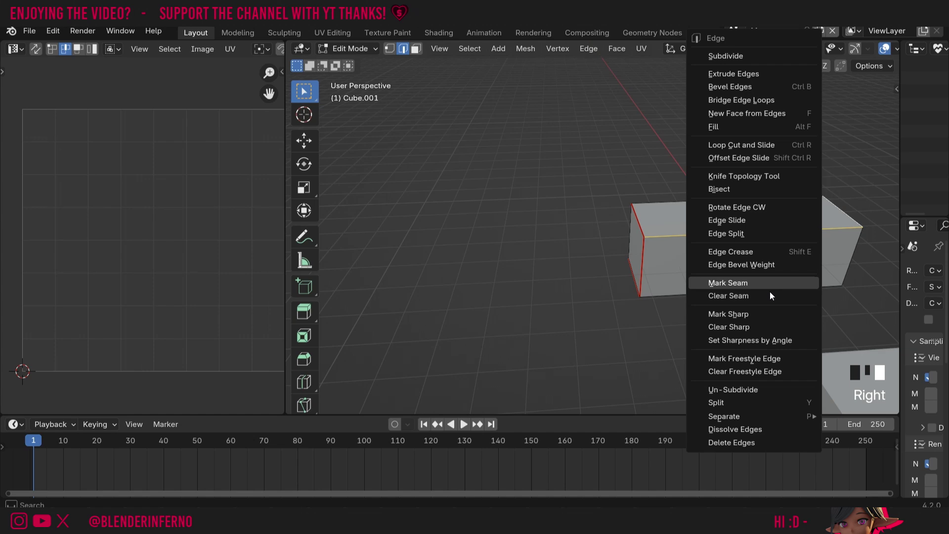
- Mark the vertical and bottom edges at the box's right end as seams
middle_click_drag(767, 310, 783, 225)
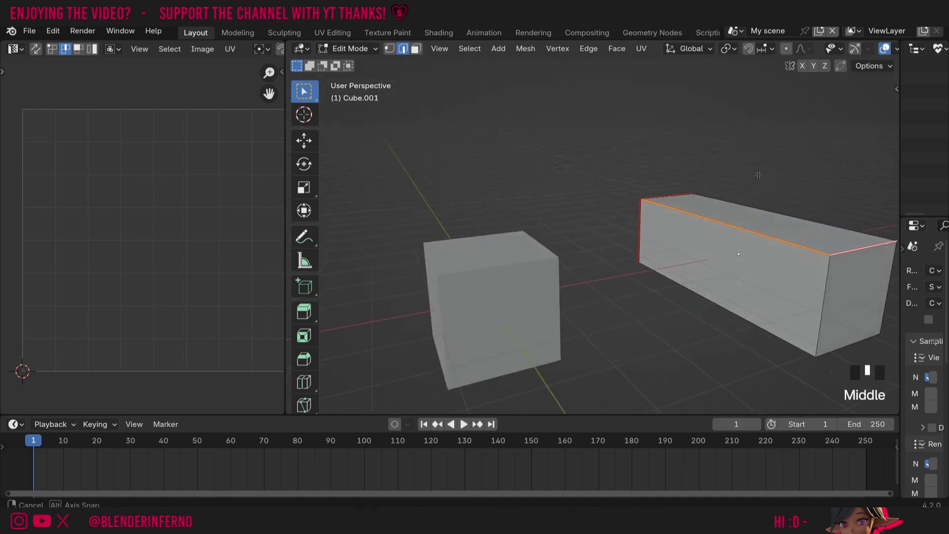
left_click(826, 286)
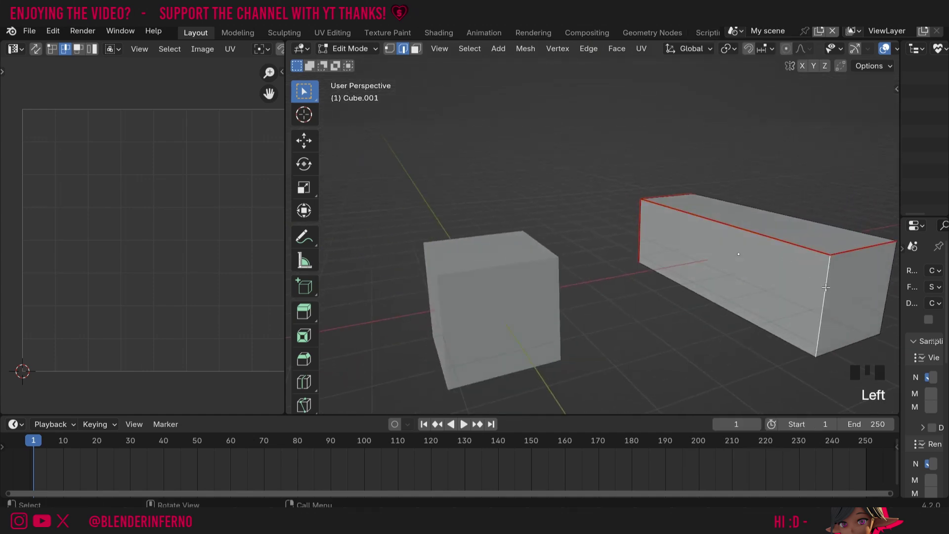
left_click(841, 347, "shift")
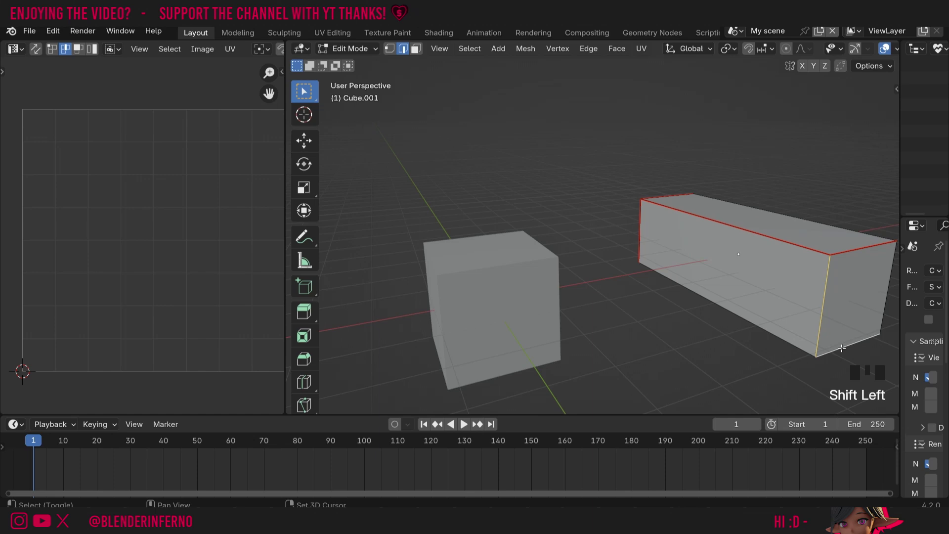
right_click(816, 335)
left_click(810, 333)
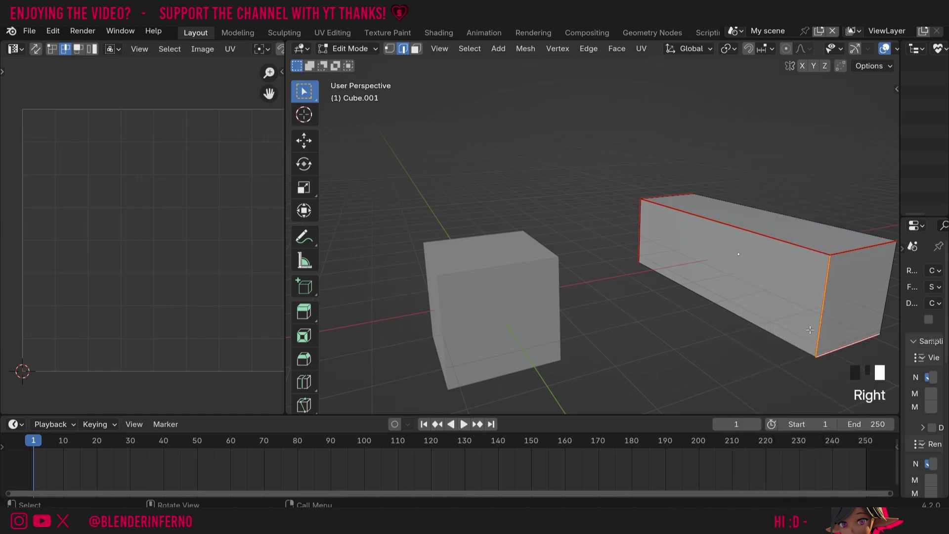
- Select the whole long box mesh, unwrap it along its seams, and pull back to see both objects
scroll(811, 316, "down", 2)
key("a")
key("u")
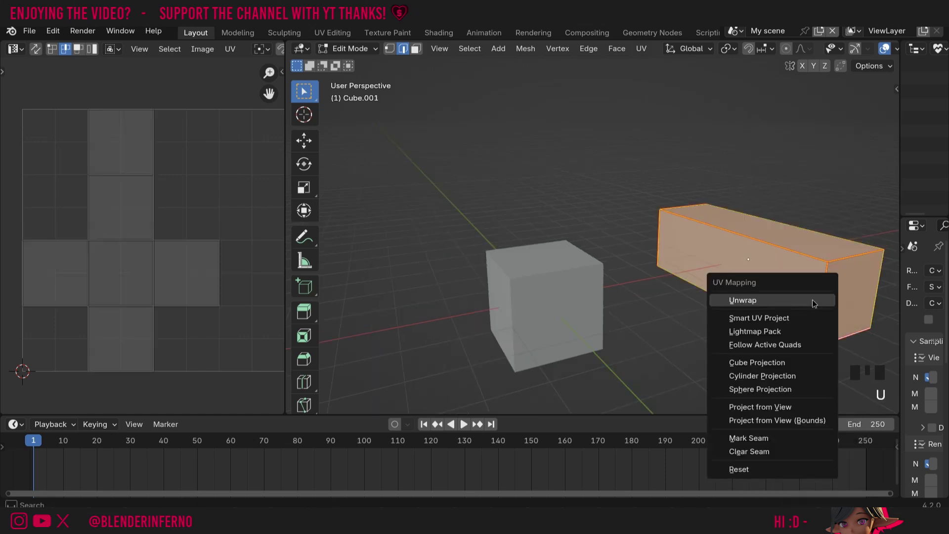
left_click(812, 299)
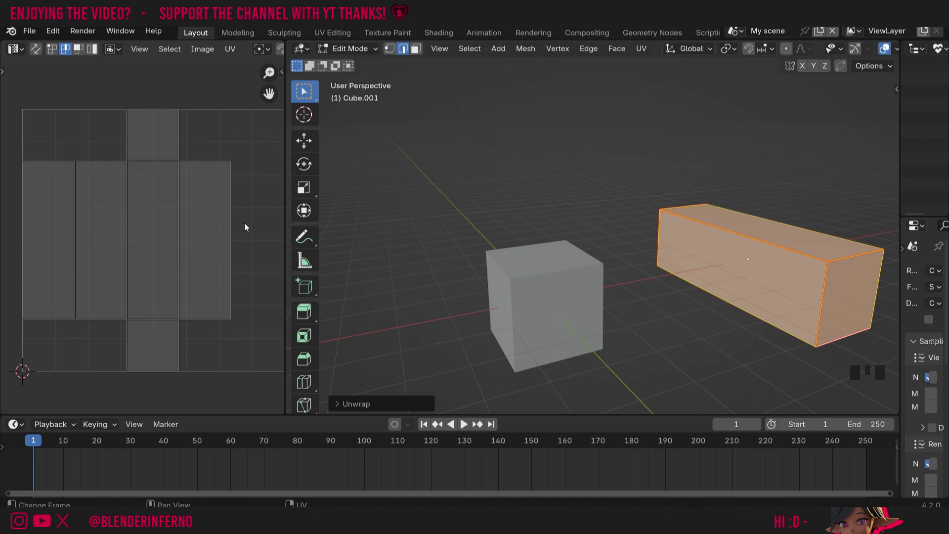
middle_click_drag(758, 307, 628, 245)
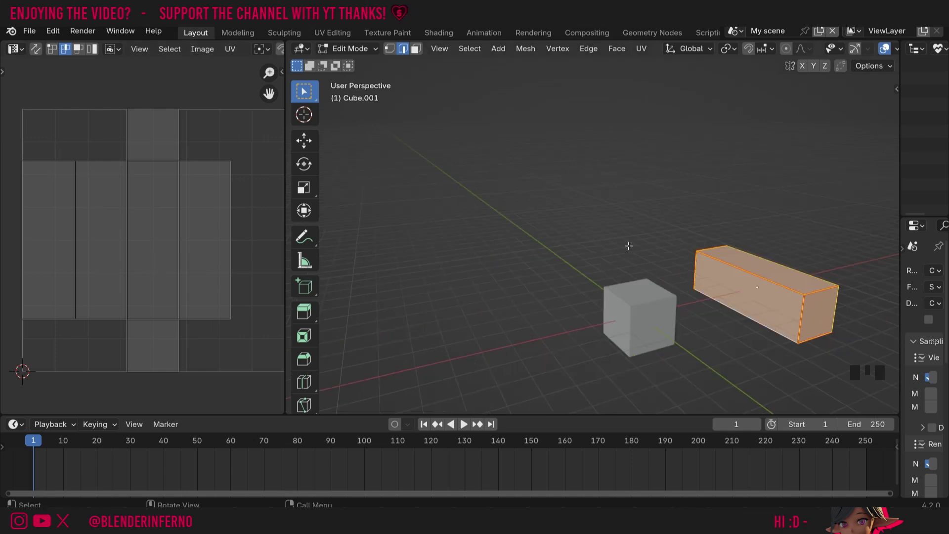